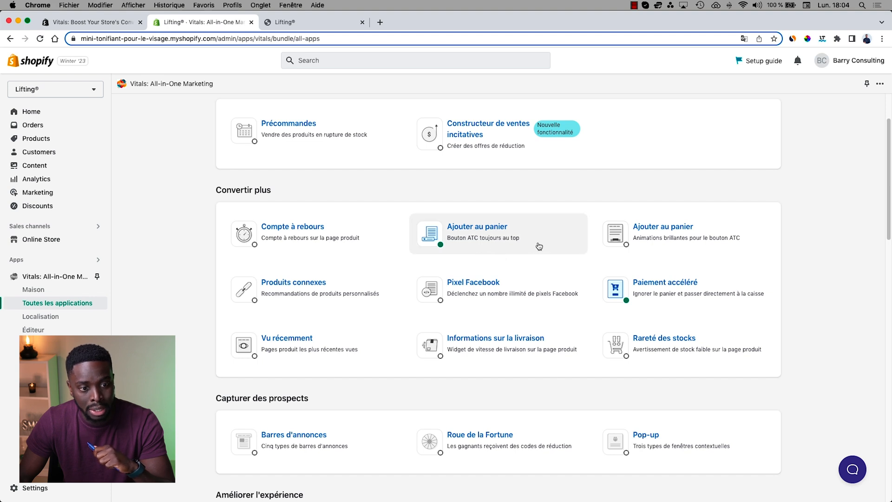
Review the full catalogue of Vitals applications, from the revenue and conversion tools through trust building, store protection and customer engagement
scroll(735, 274, "down", 1)
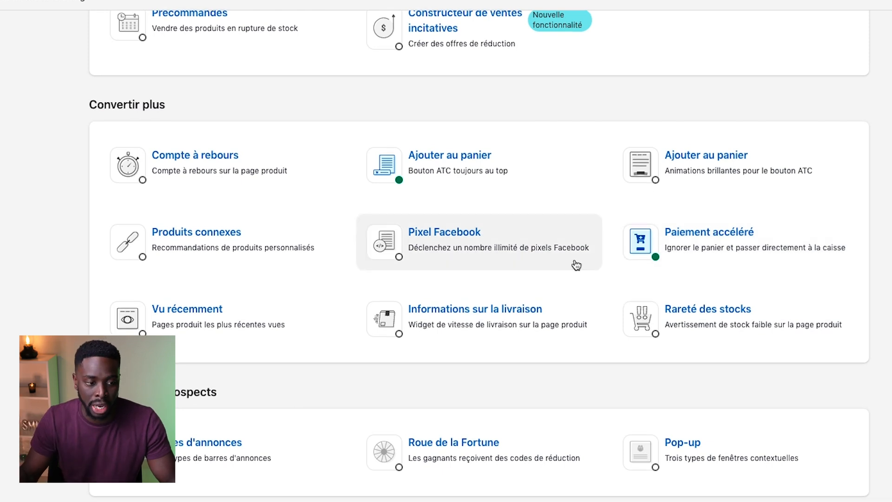
scroll(576, 261, "down", 3)
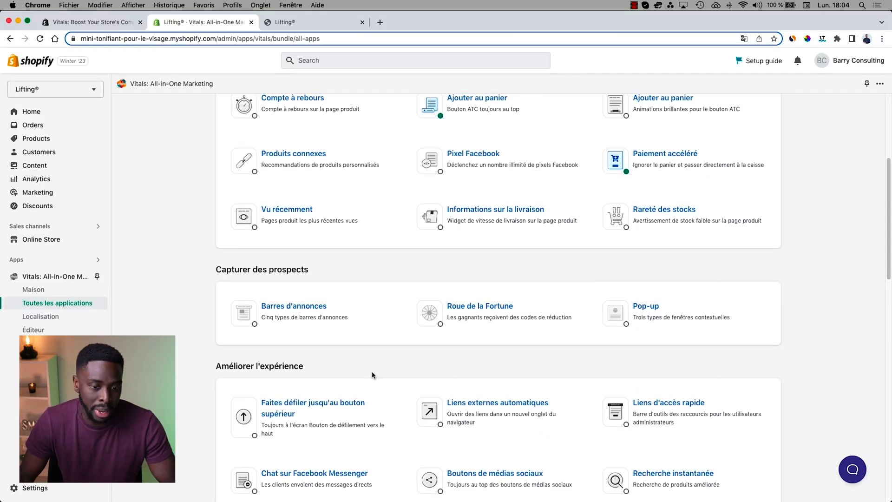
scroll(370, 376, "down", 2)
scroll(369, 378, "down", 1)
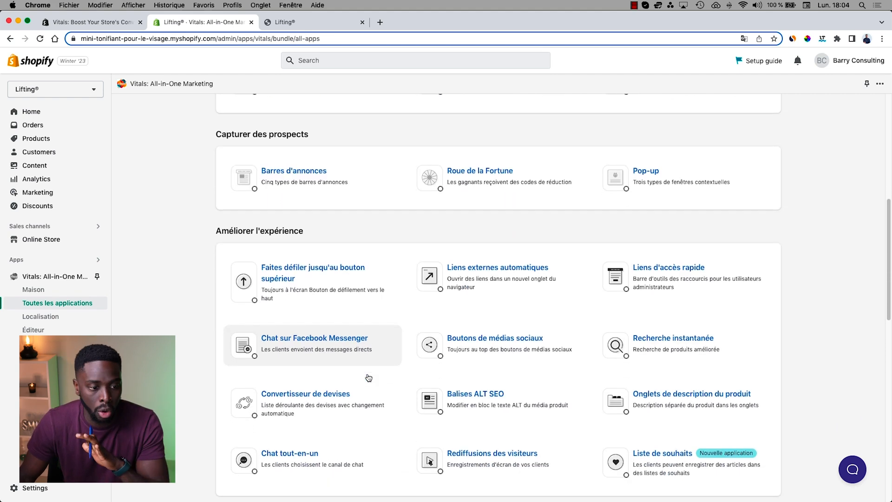
scroll(369, 378, "down", 2)
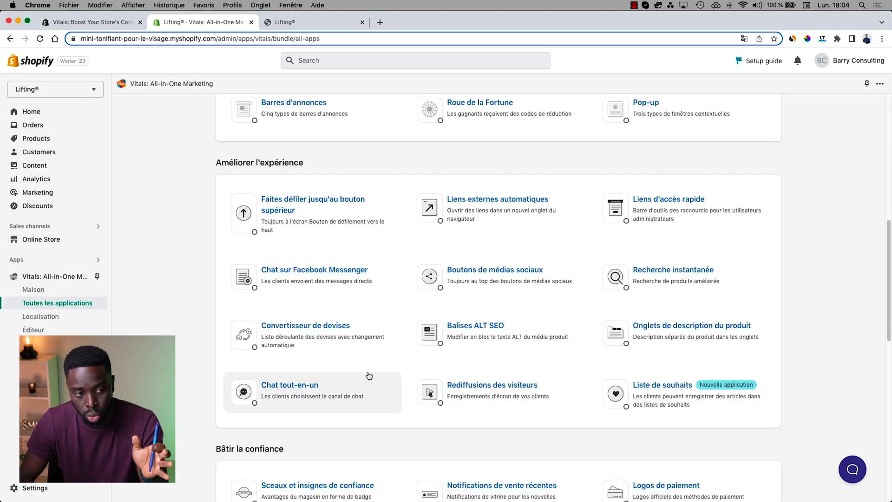
scroll(369, 375, "down", 5)
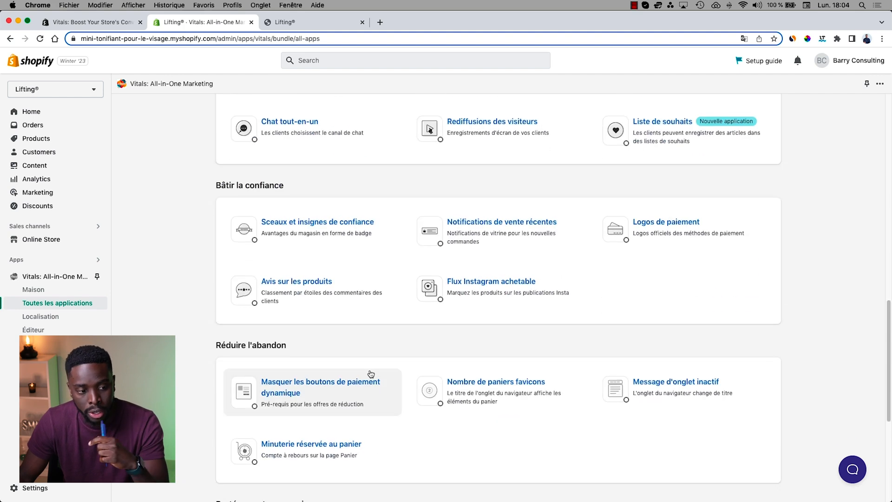
scroll(371, 373, "down", 1)
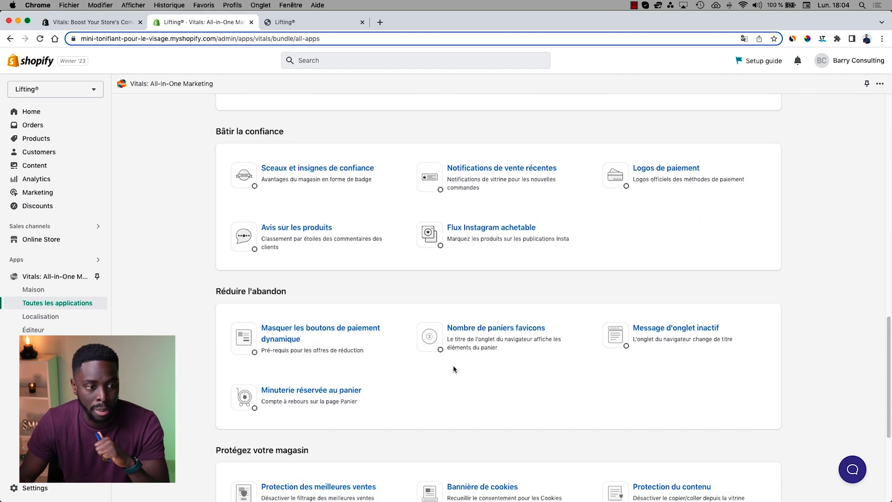
scroll(498, 384, "down", 4)
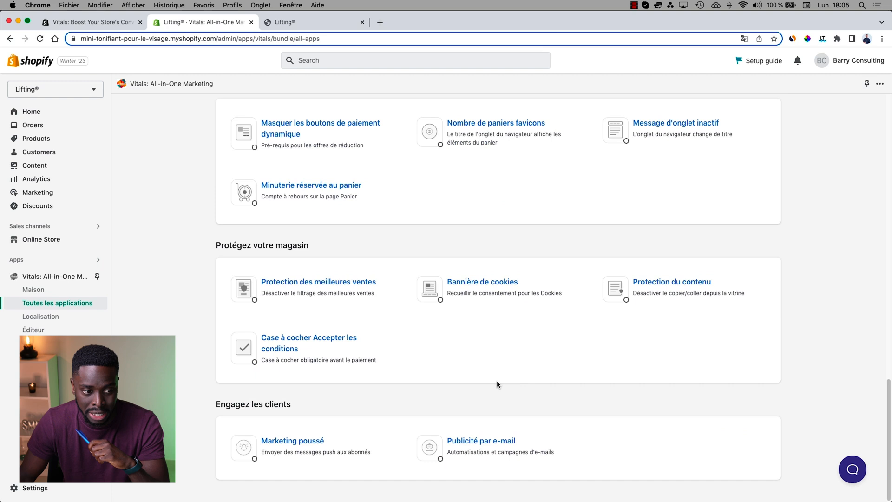
scroll(500, 381, "up", 12)
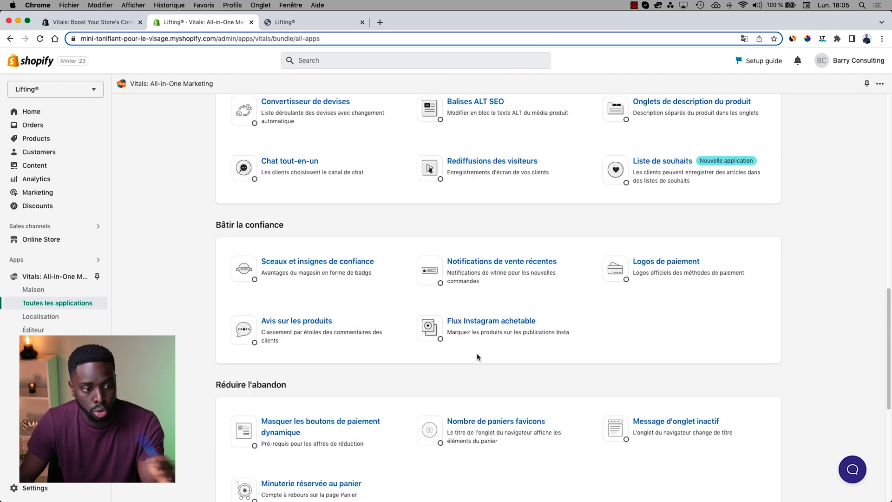
scroll(479, 353, "up", 7)
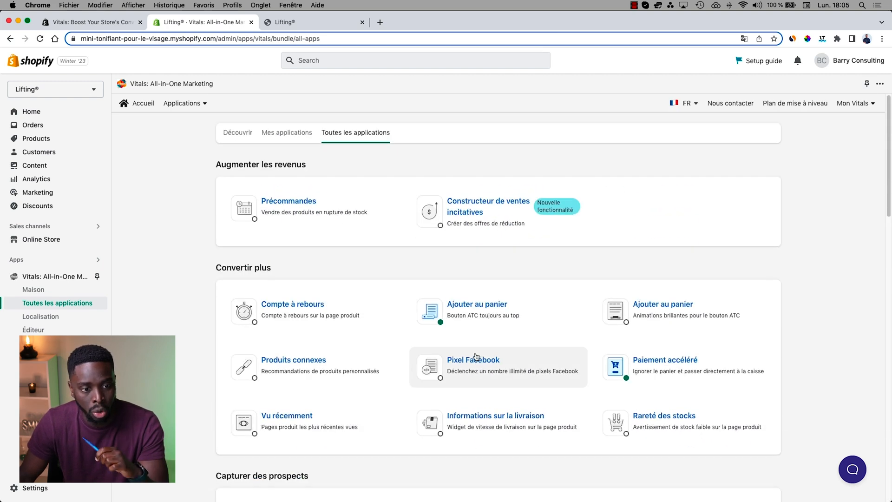
scroll(474, 358, "down", 8)
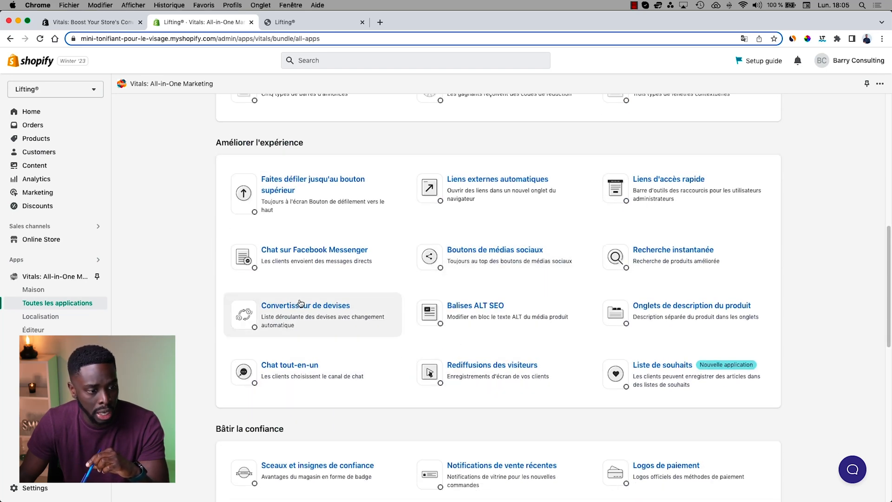
scroll(647, 425, "down", 10)
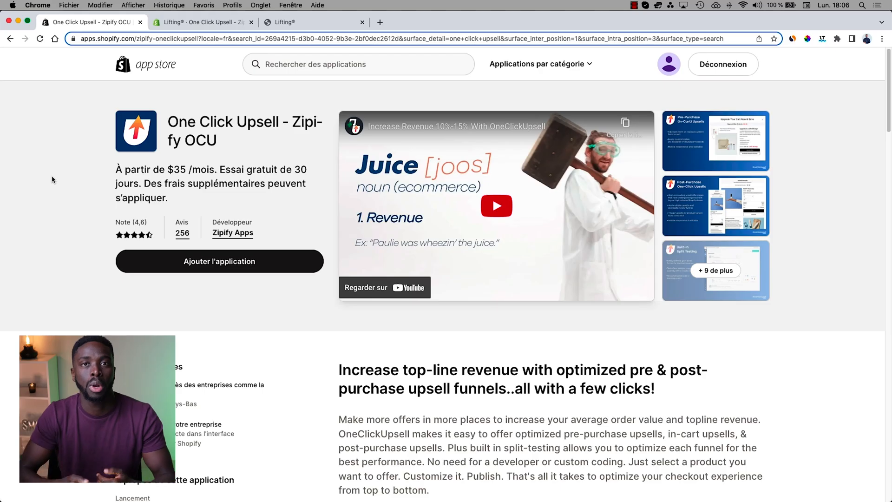
Check the One Click Upsell funnel, switch to the Lifting storefront and view its Mini-Tonifiant Pour Le Visage product section
left_click(197, 22)
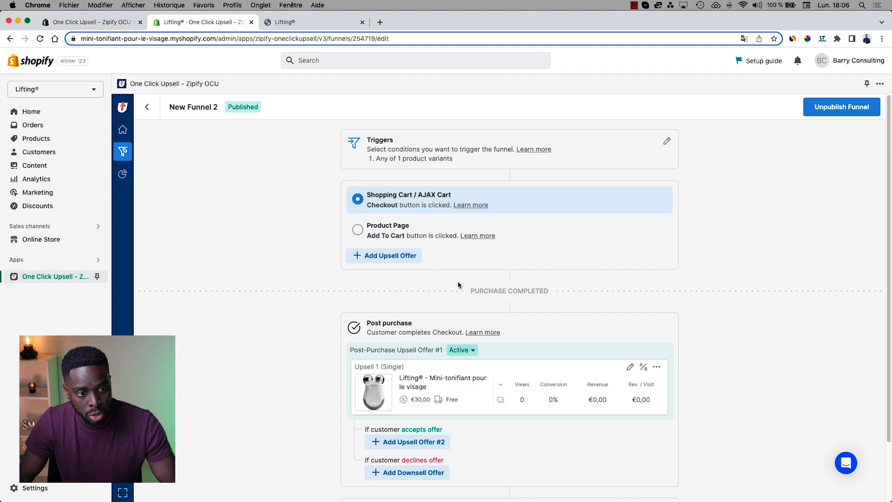
left_click(293, 22)
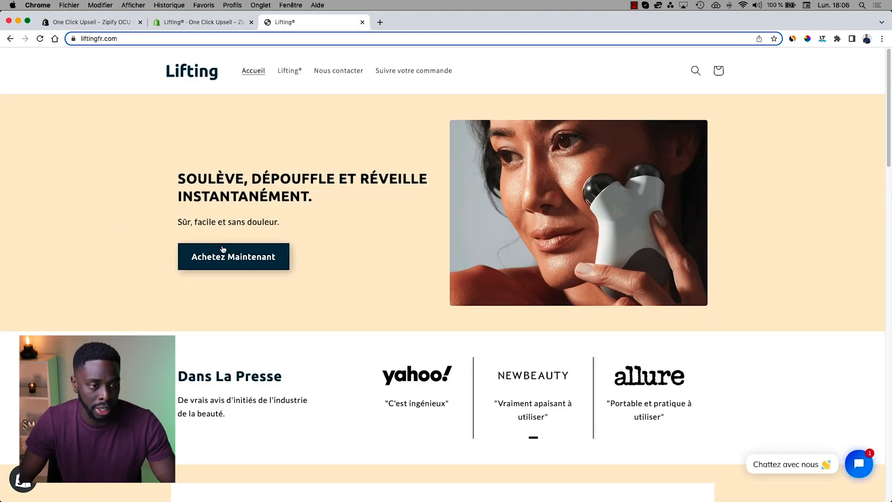
scroll(320, 235, "down", 8)
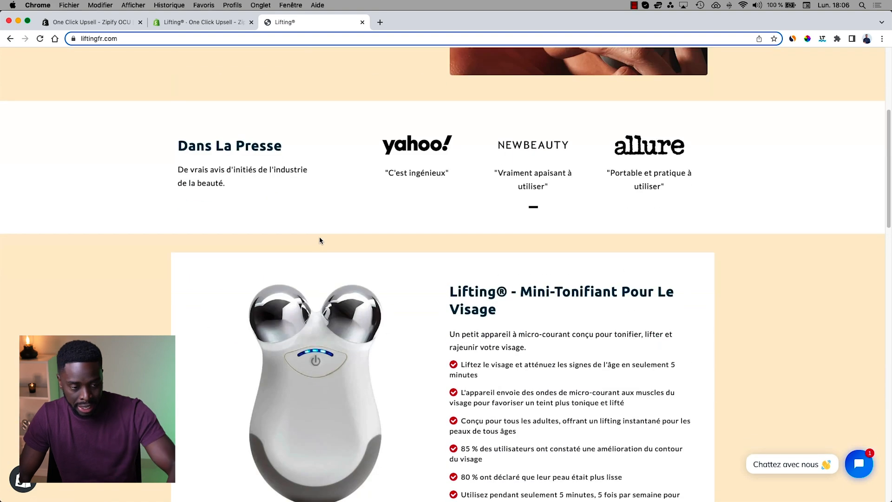
Return to New Funnel 2 in One Click Upsell and review its stages, from the triggers to the post-purchase upsell offer
key("ctrl+shift+Tab")
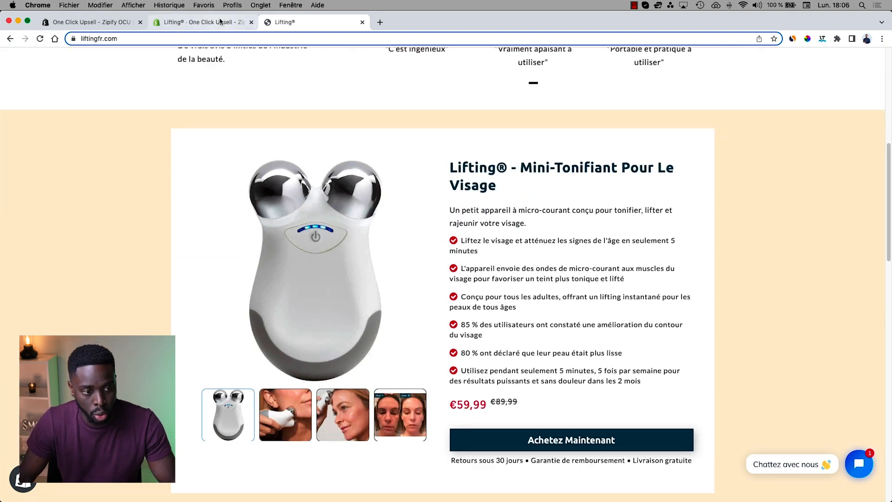
scroll(434, 296, "down", 3)
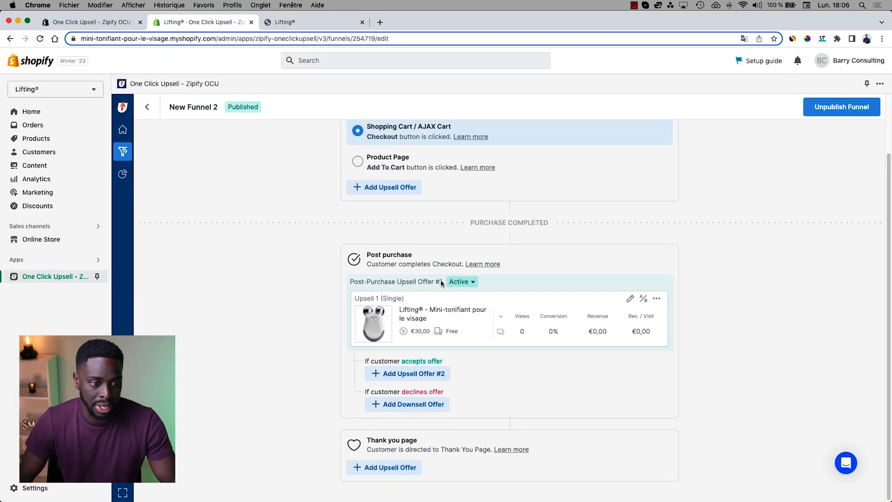
scroll(449, 284, "up", 3)
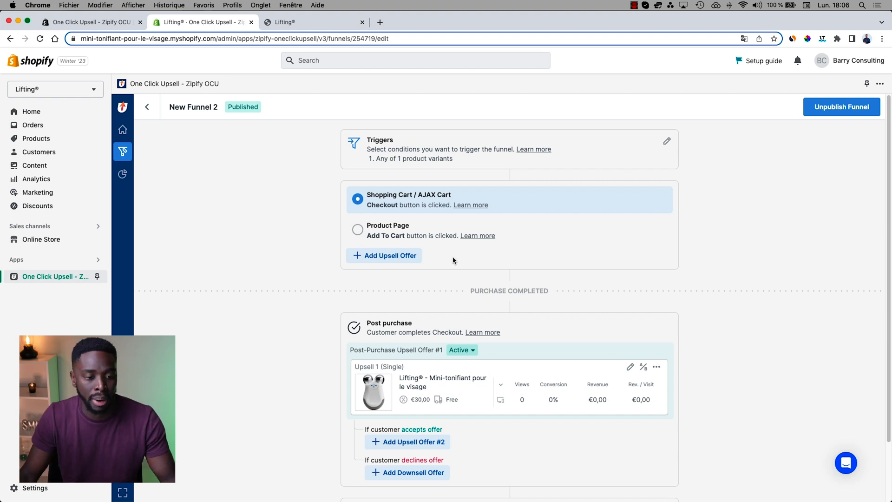
scroll(515, 339, "down", 2)
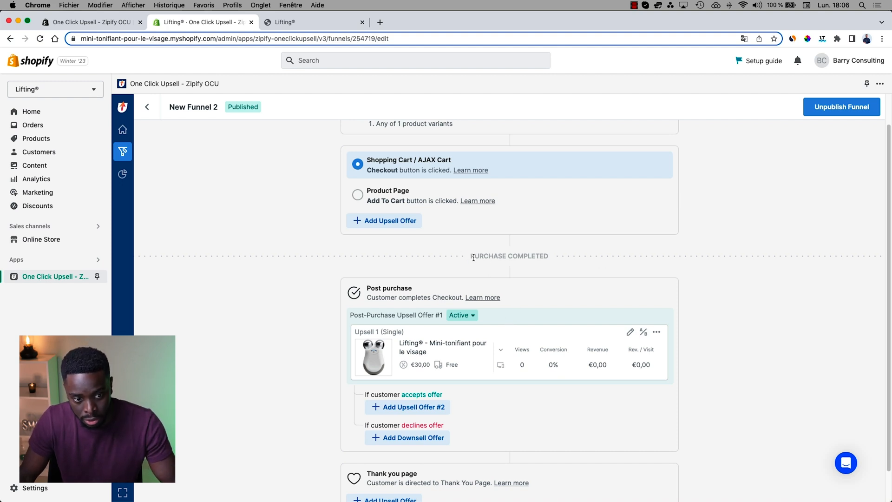
left_click_drag(473, 257, 538, 254)
scroll(402, 316, "down", 2)
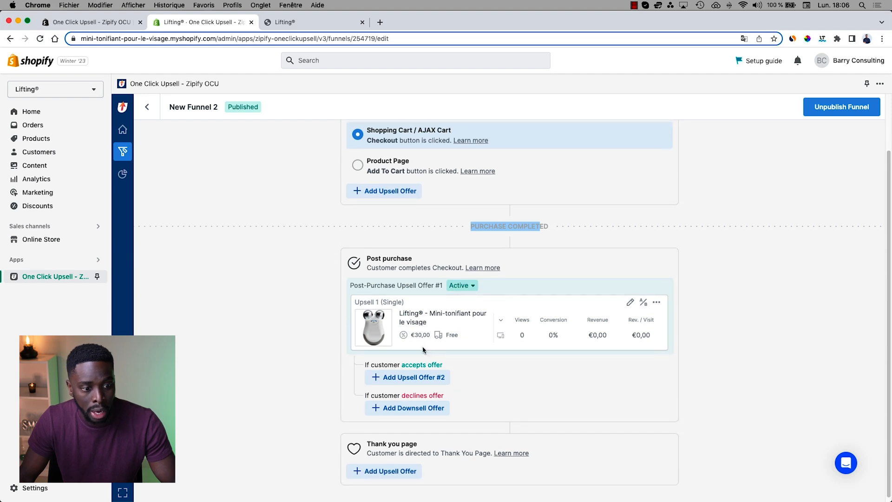
Open the post-purchase Upsell 1 offer in the offer builder and dismiss the Builder Tips
left_click(624, 341)
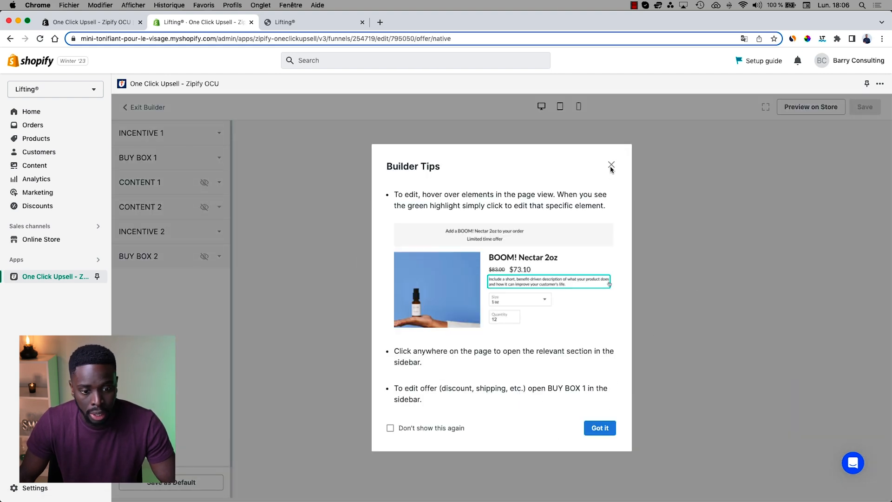
left_click(611, 166)
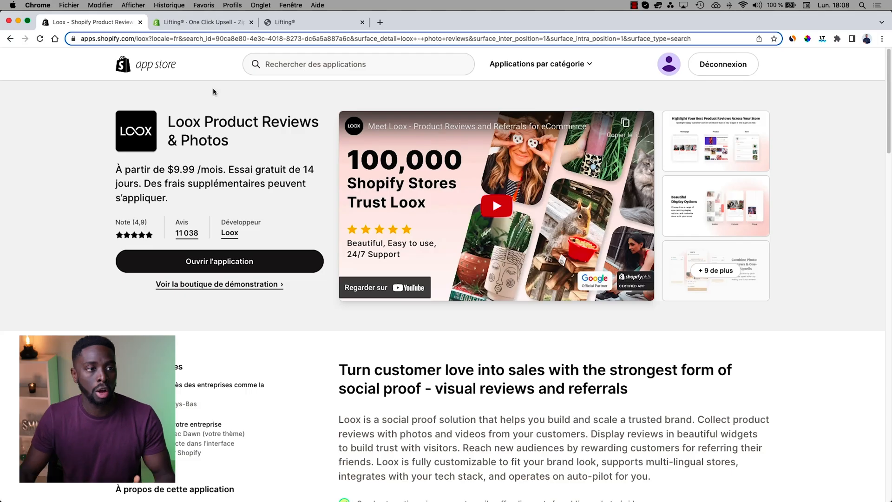
Examine the customer testimonials under Ce Que Disent Nos Clients on the Lifting storefront and return to the Loox app listing
left_click(313, 27)
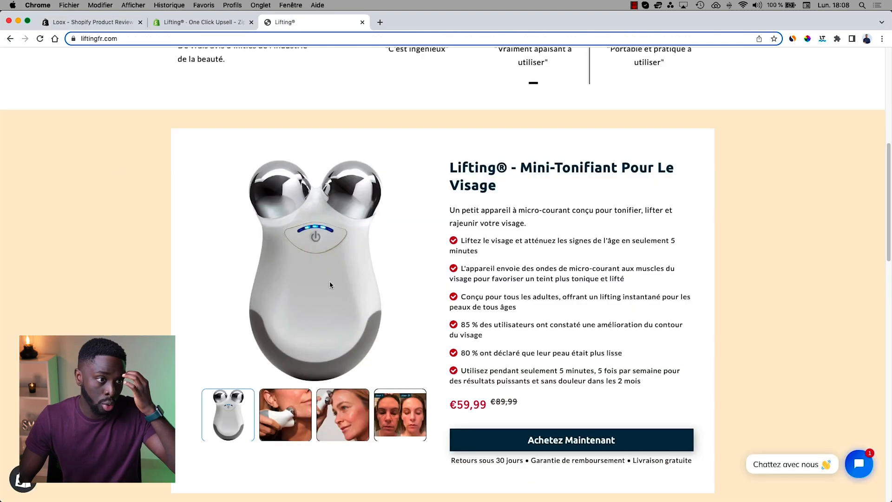
scroll(332, 288, "down", 15)
scroll(346, 302, "up", 6)
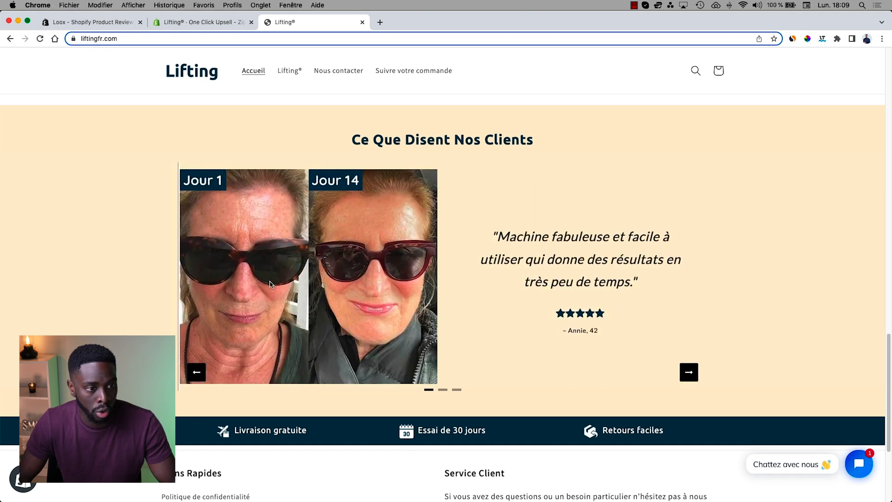
left_click_drag(458, 238, 615, 303)
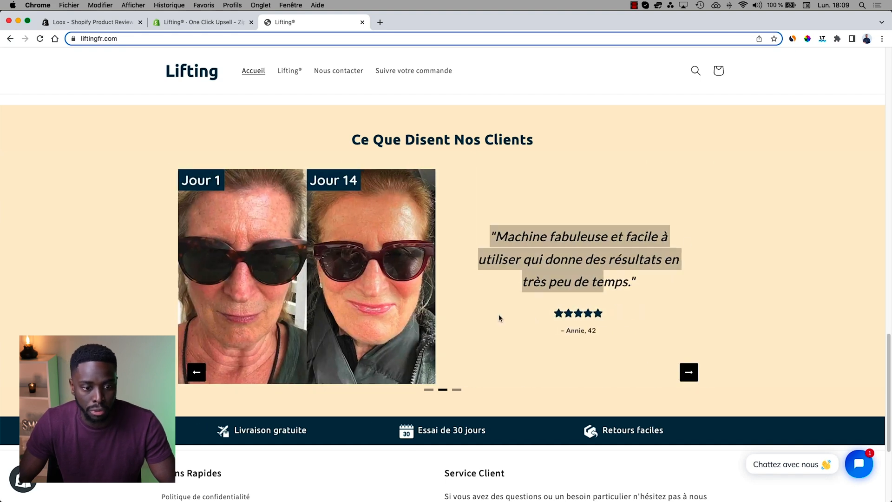
left_click(89, 21)
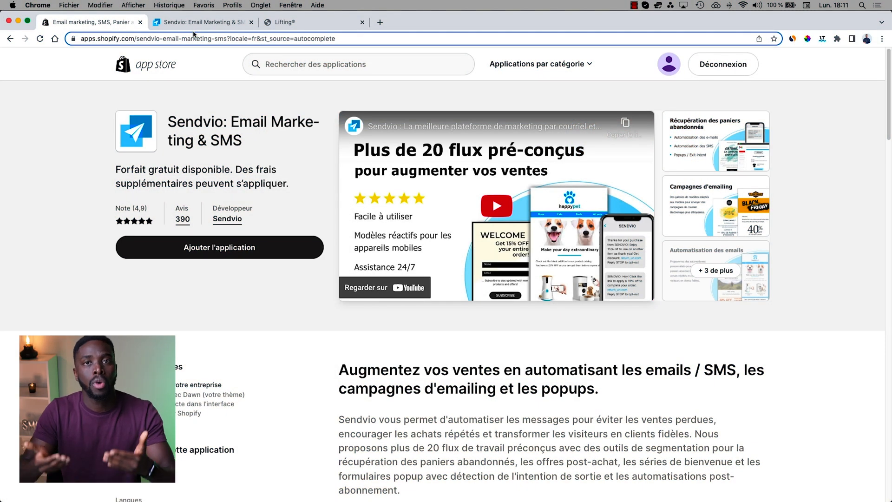
Switch to Sendvio's abandoned checkouts email editor and set its interface language to Français
left_click(196, 26)
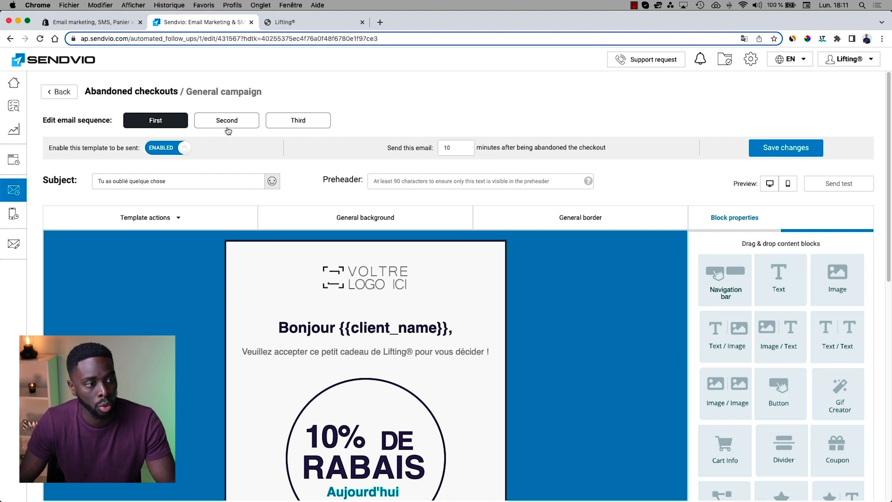
scroll(274, 221, "down", 3)
scroll(274, 221, "up", 3)
left_click(791, 59)
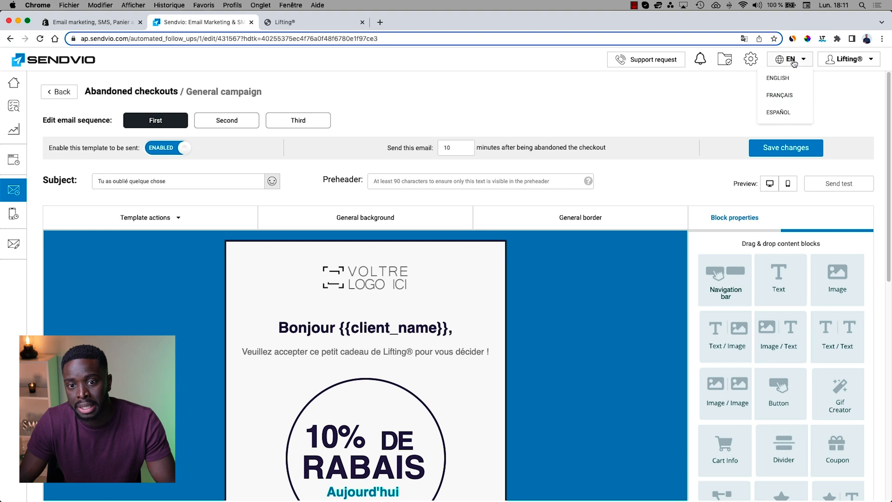
left_click(785, 96)
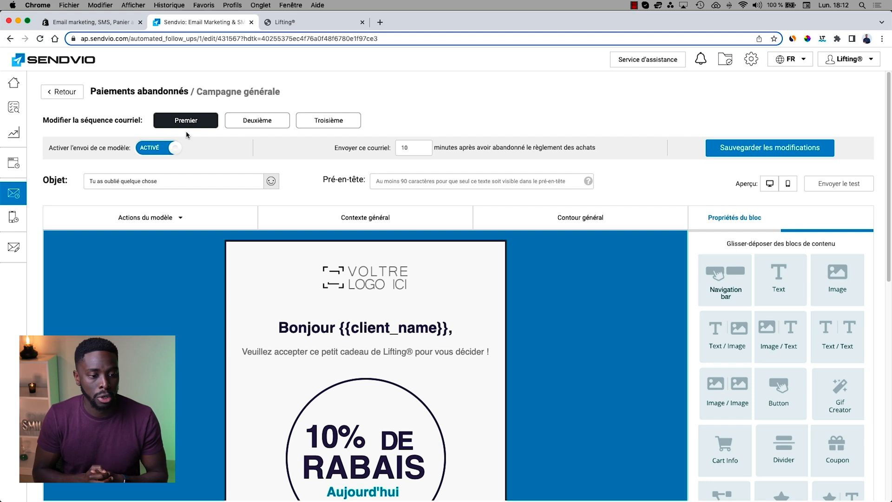
Look through the first abandoned-checkout email template, including its greeting, discount graphic and code
scroll(335, 214, "down", 3)
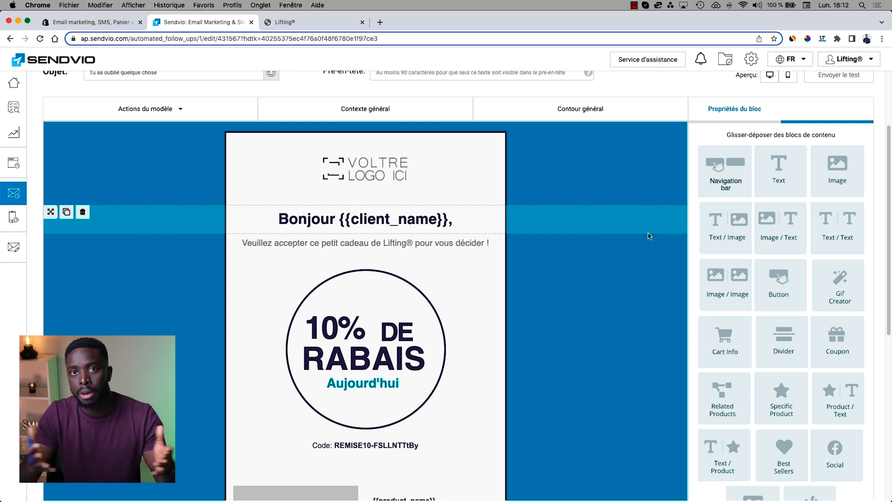
scroll(631, 251, "up", 3)
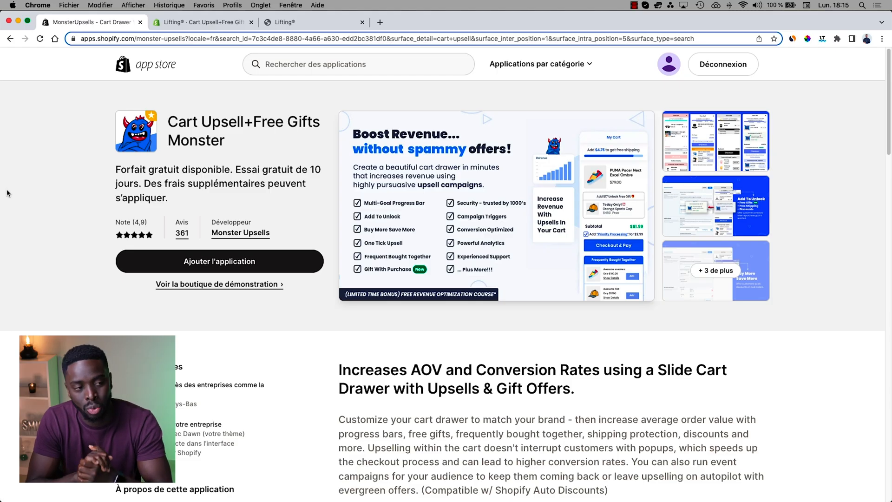
Switch to the Cart Upsell+Free Gifts Monster cart settings and examine the out-of-stock urgency message in the cart preview
left_click(204, 23)
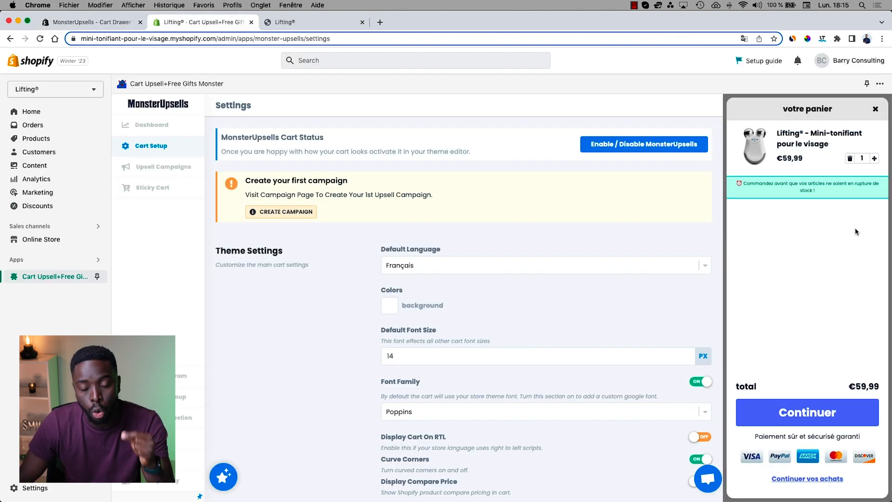
left_click_drag(742, 184, 814, 192)
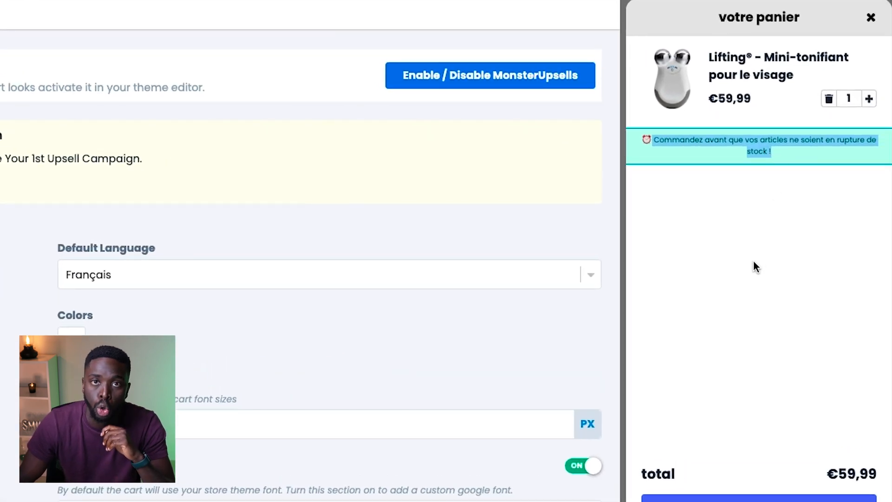
left_click(751, 264)
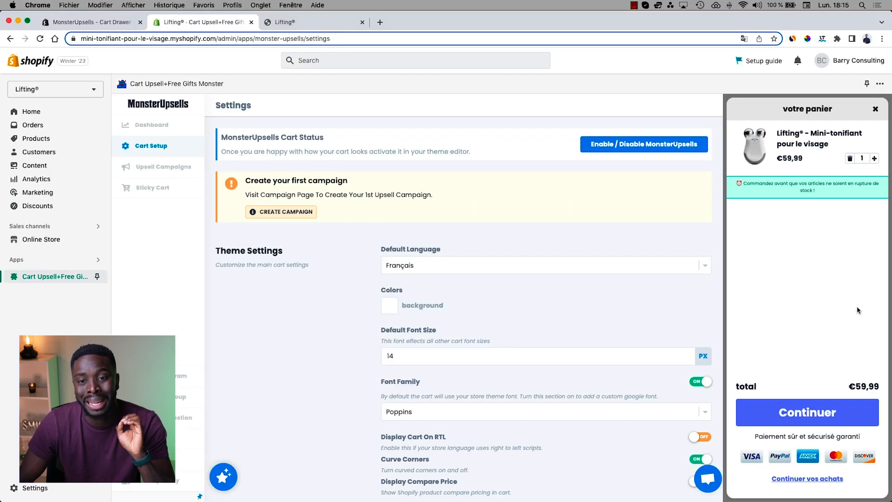
Turn off the Scarcity Timer in the MonsterUpsells cart settings
scroll(371, 339, "down", 10)
scroll(370, 339, "down", 20)
scroll(370, 339, "down", 6)
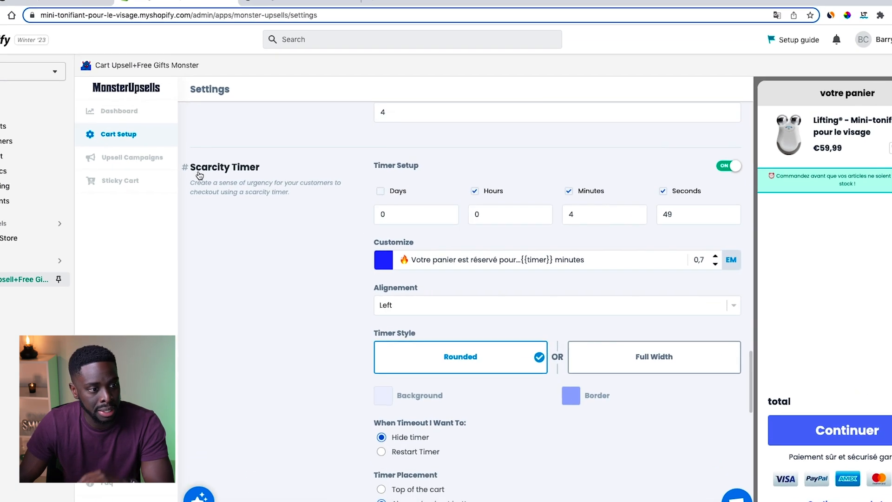
left_click(729, 166)
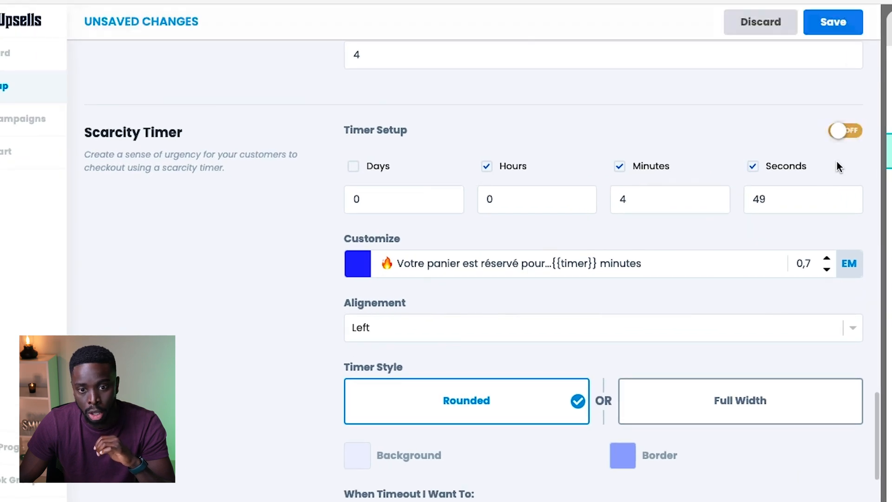
Turn the Scarcity Timer back on in the cart settings, and return to the MonsterUpsells app store listing
left_click(844, 131)
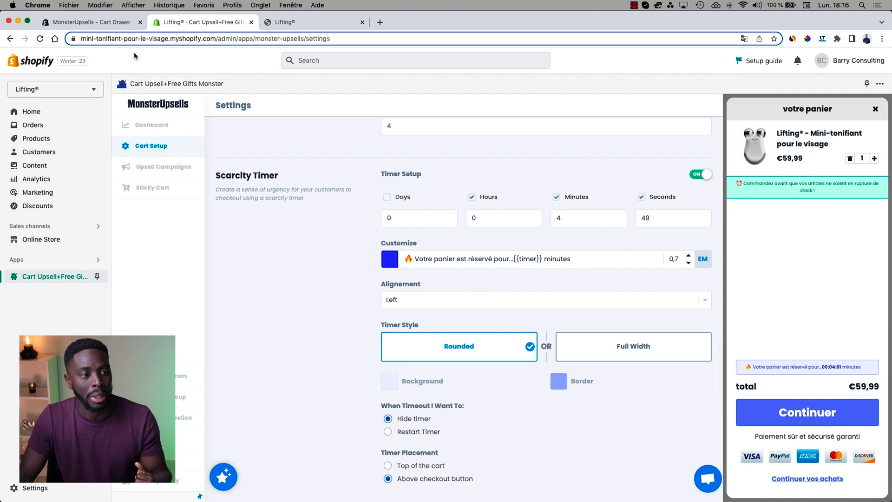
left_click(92, 23)
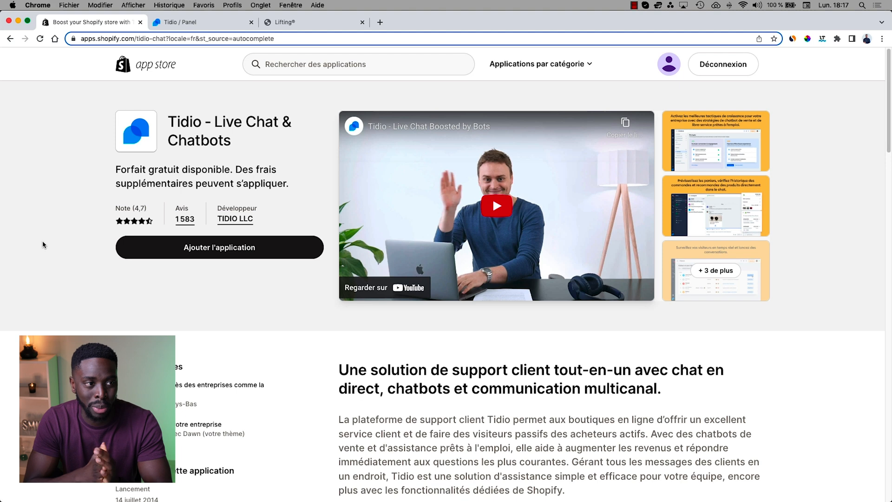
Switch to the Tidio panel and look over its dashboard insights and news feed
left_click(199, 23)
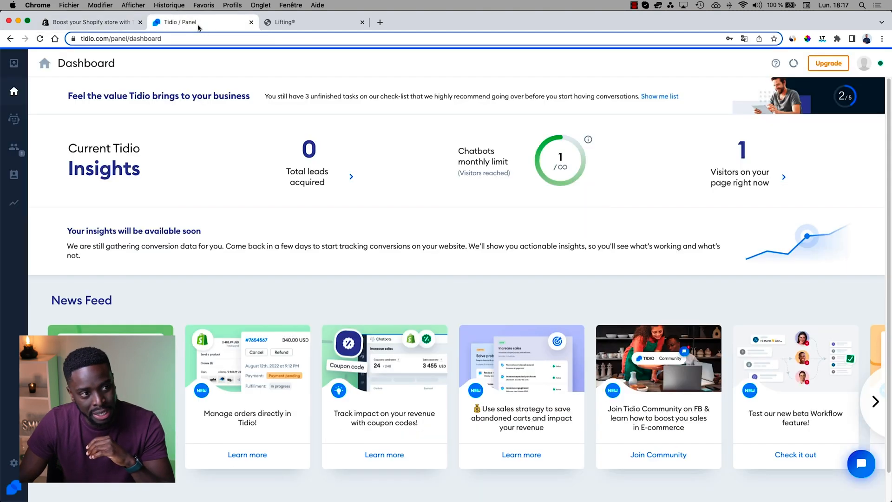
scroll(313, 357, "down", 2)
scroll(315, 333, "up", 2)
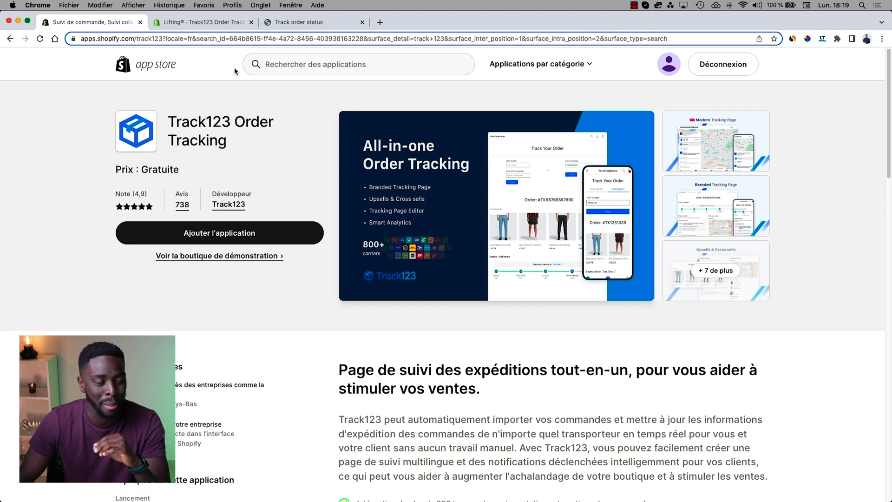
Switch to the Lifting store's Track123 order tracking page and open it through the Suivre votre commande link
left_click(298, 24)
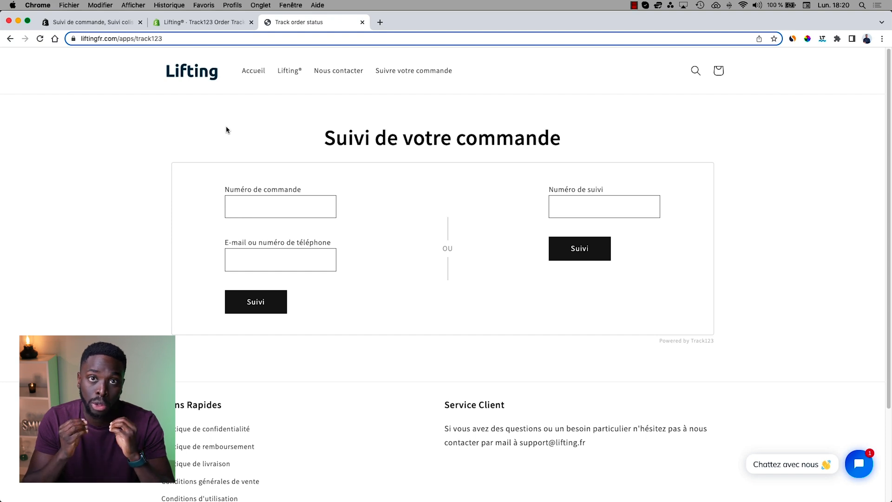
left_click(414, 71)
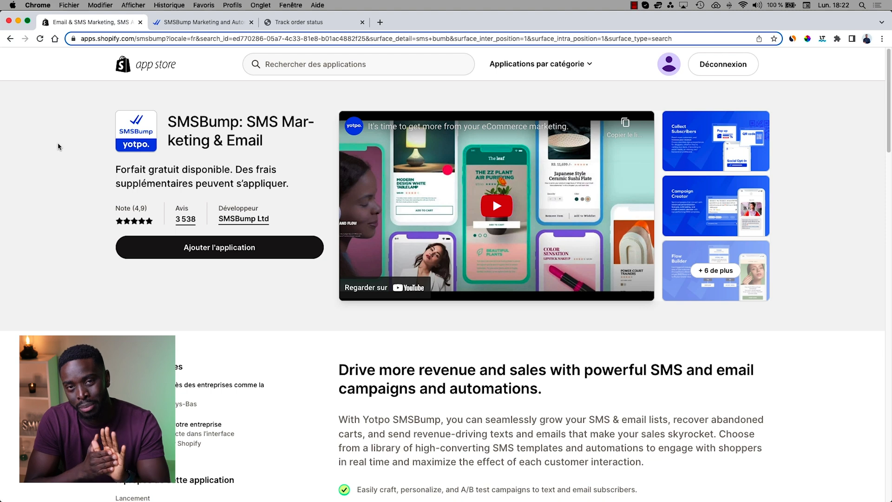
Switch to SMSBump, go to its flows, dismiss the introduction pop-up and open the Abandoned Checkout Flow for editing
left_click(186, 23)
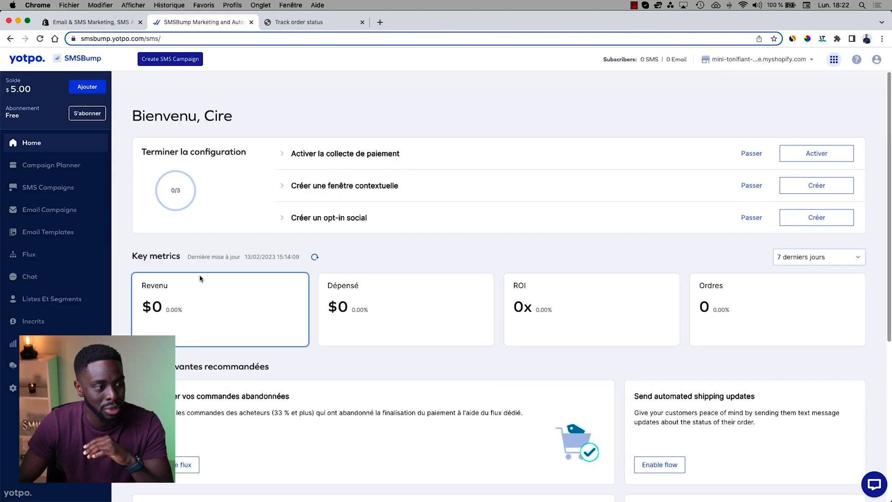
left_click(37, 259)
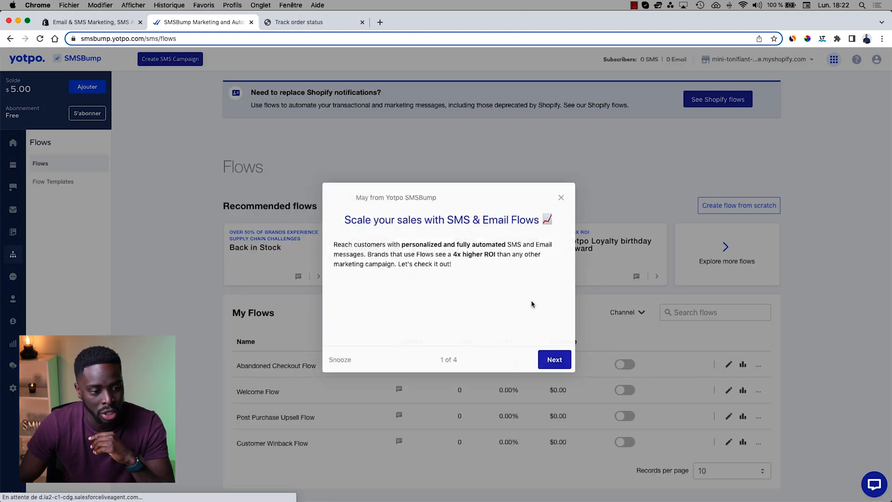
left_click(561, 199)
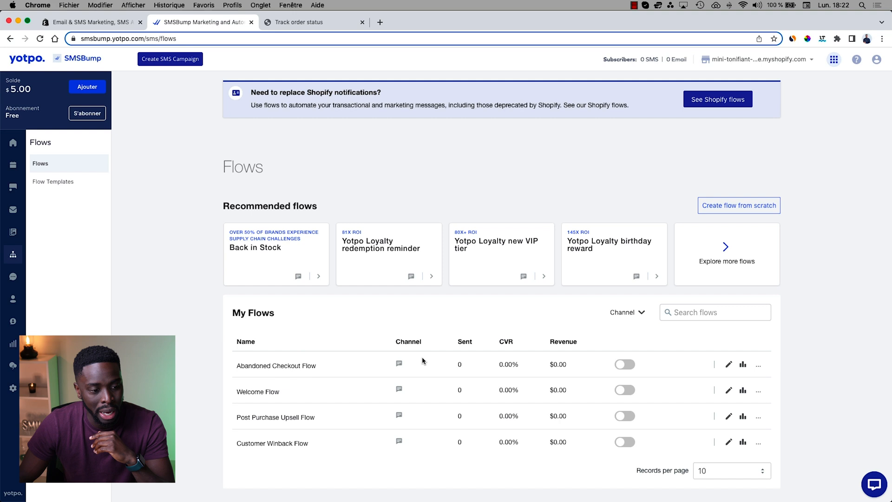
left_click(729, 365)
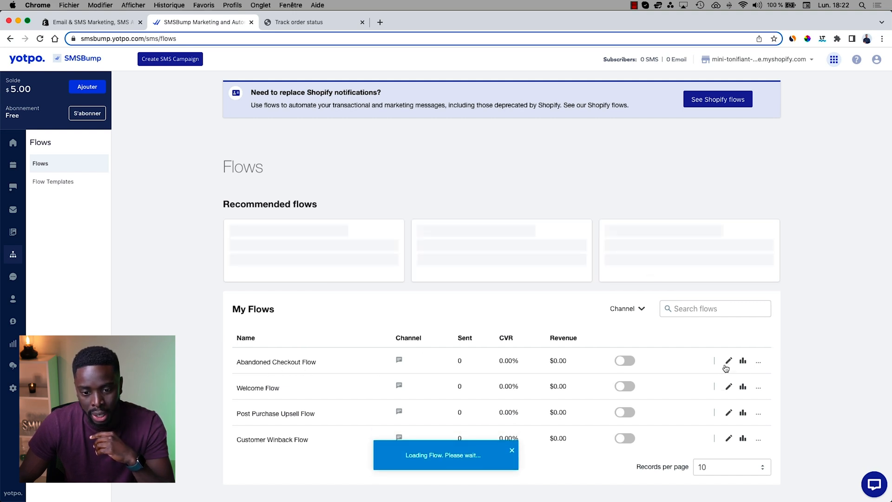